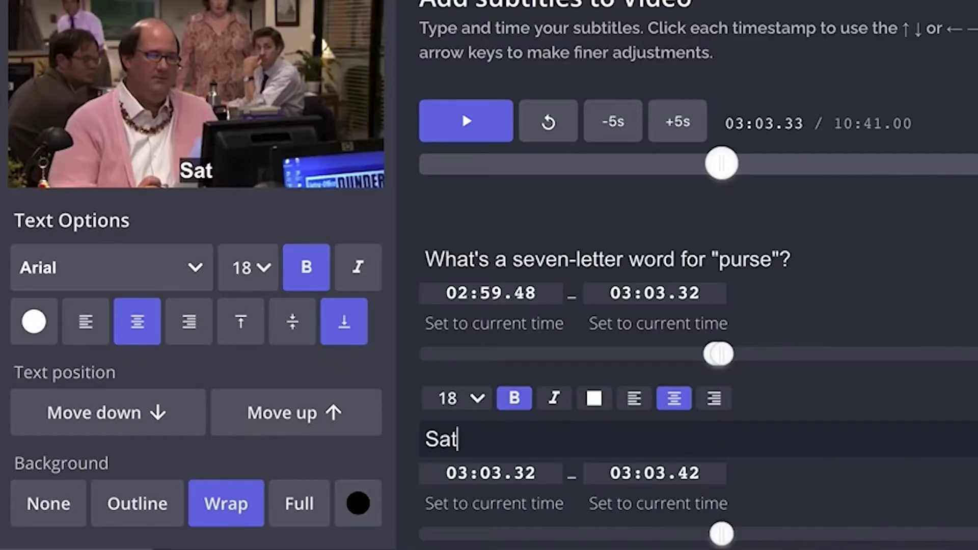
# - Finish typing the second caption so it reads 'Satchelle.'
pyautogui.write('chelle.')
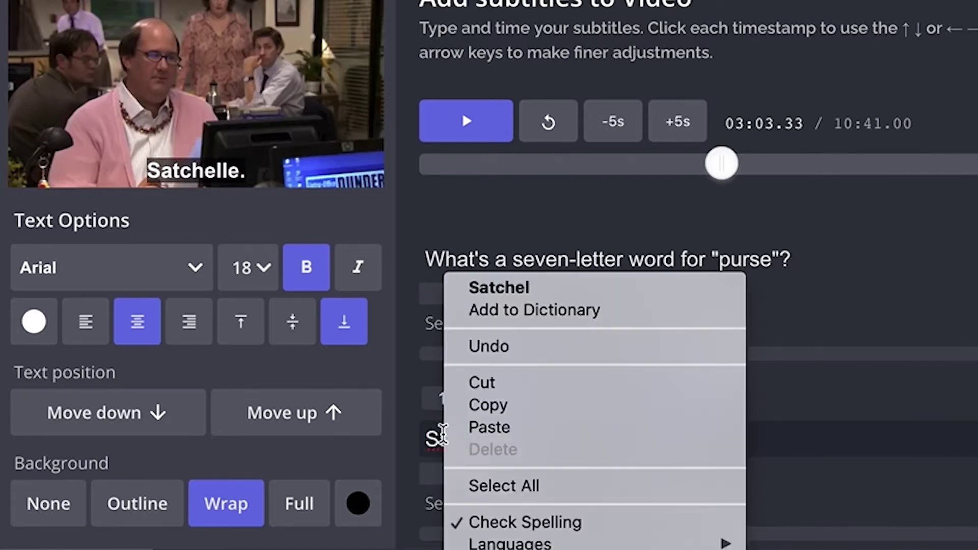
# - Accept the 'Satchel' spelling suggestion for the caption word
pyautogui.click(624, 289)
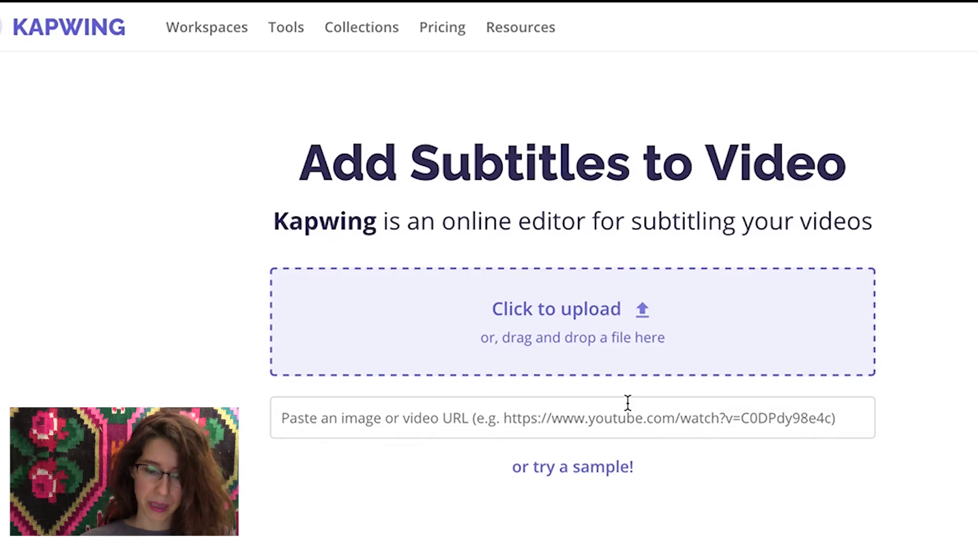
# - Copy the Office clip's YouTube URL from the address bar
pyautogui.click(629, 414)
pyautogui.hotkey('ctrl', 'v')
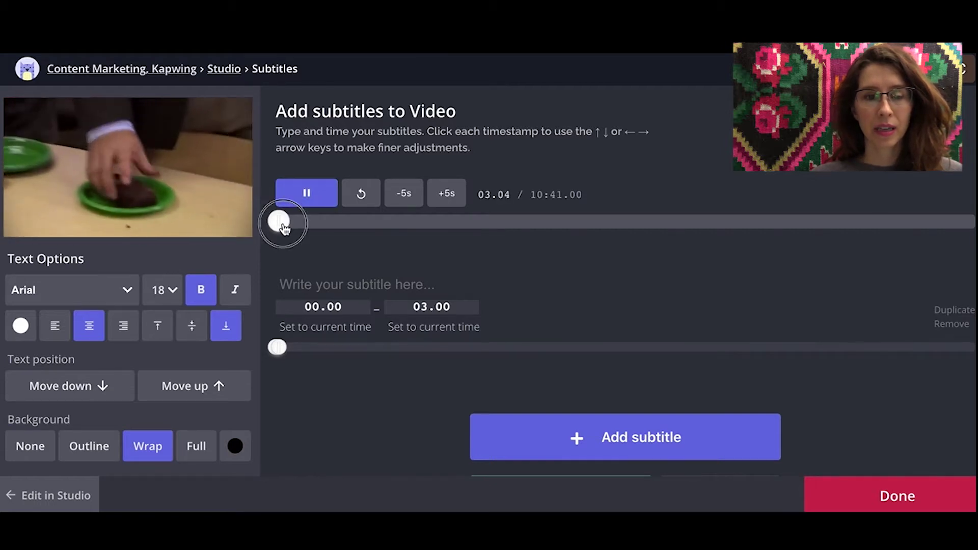
# - Scrub ahead and pause the clip, then add a second caption timed 03.00–06.00
pyautogui.moveTo(277, 221); pyautogui.dragTo(435, 221)
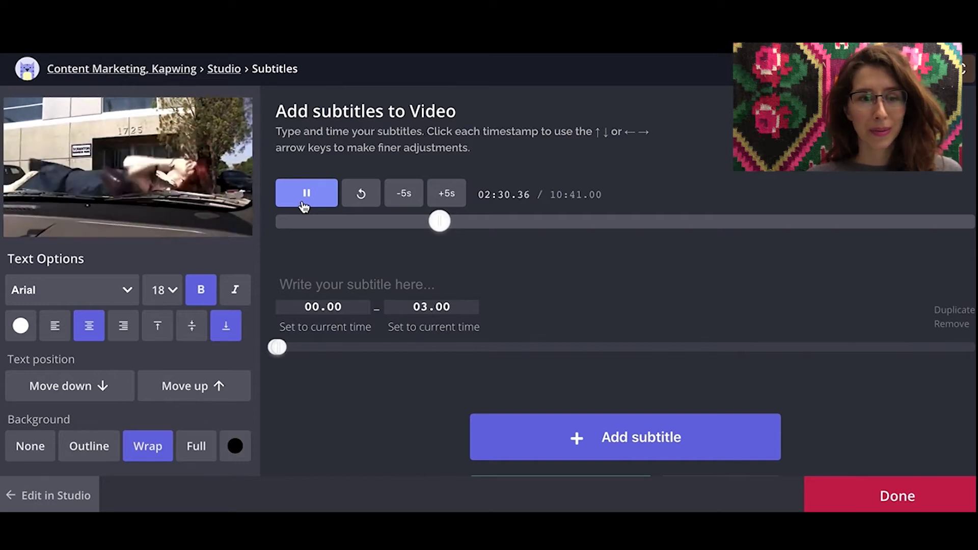
pyautogui.click(306, 193)
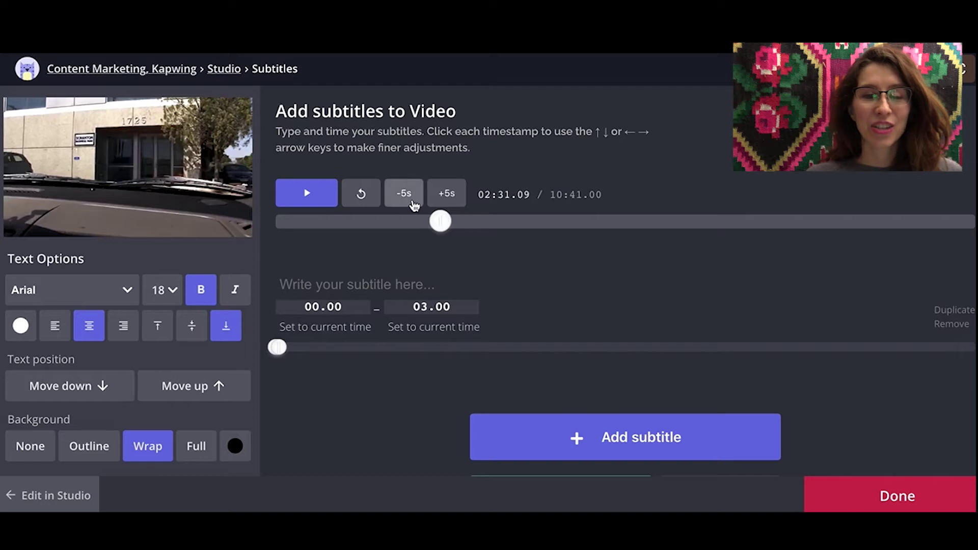
pyautogui.scroll(-1, 618, 389)
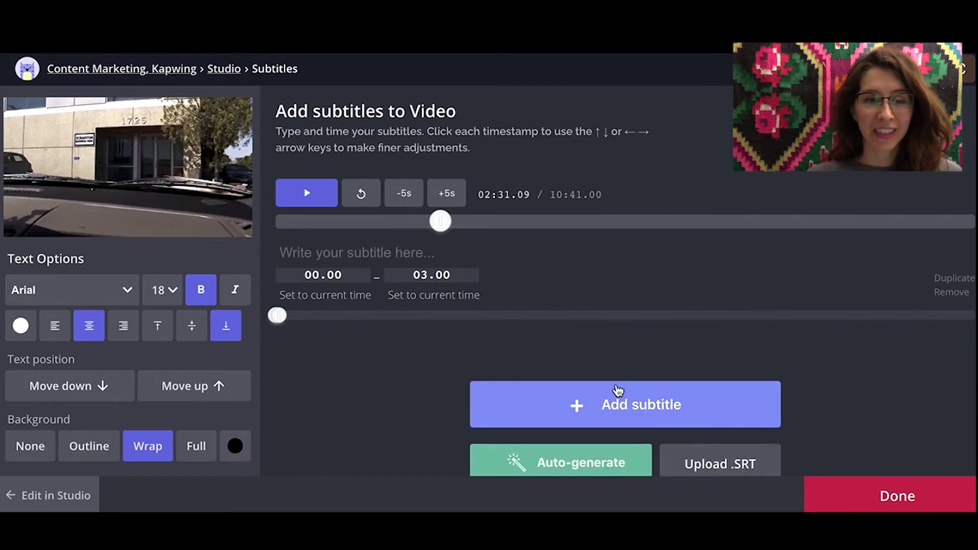
pyautogui.click(661, 416)
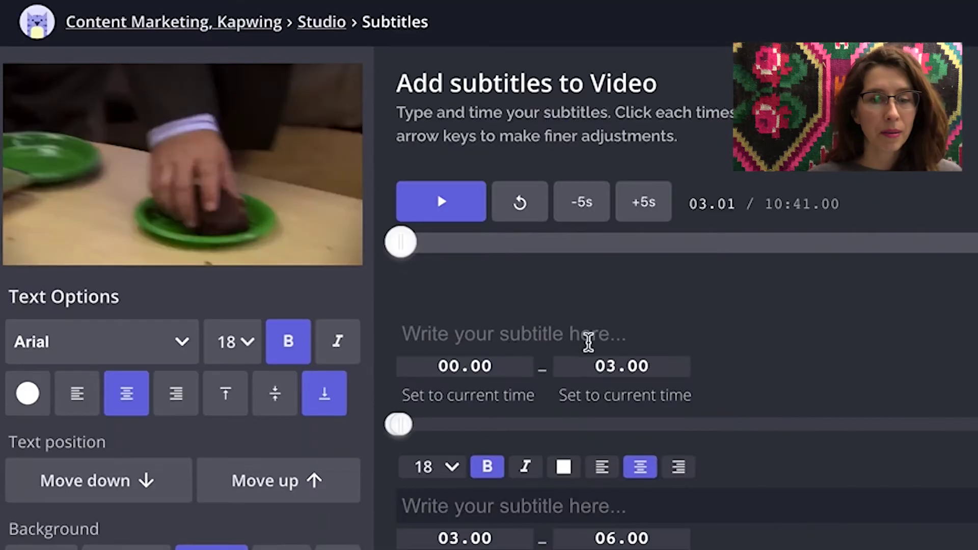
# - Set the first caption's end to 03:03.53 and start to 02:59.48 from the playhead
pyautogui.moveTo(410, 248); pyautogui.dragTo(685, 251)
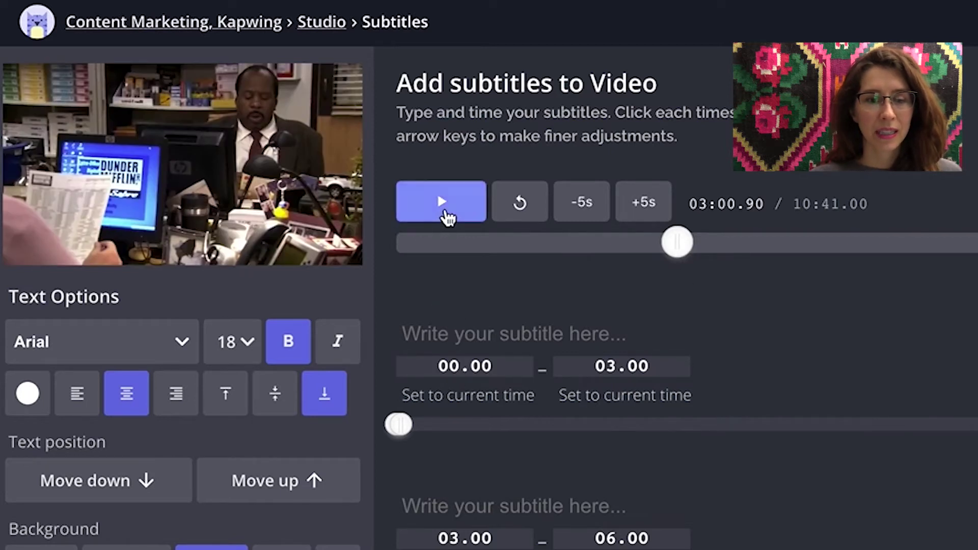
pyautogui.click(445, 213)
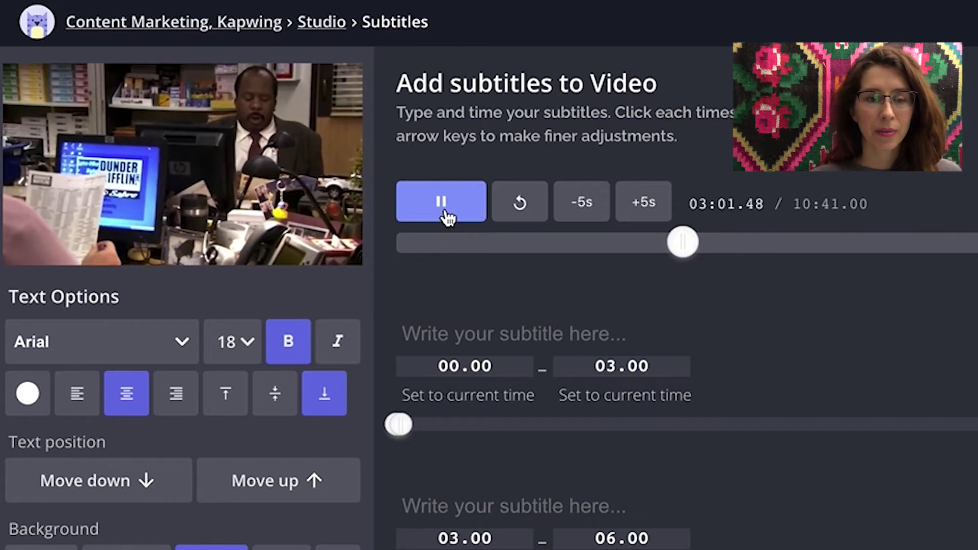
pyautogui.click(446, 216)
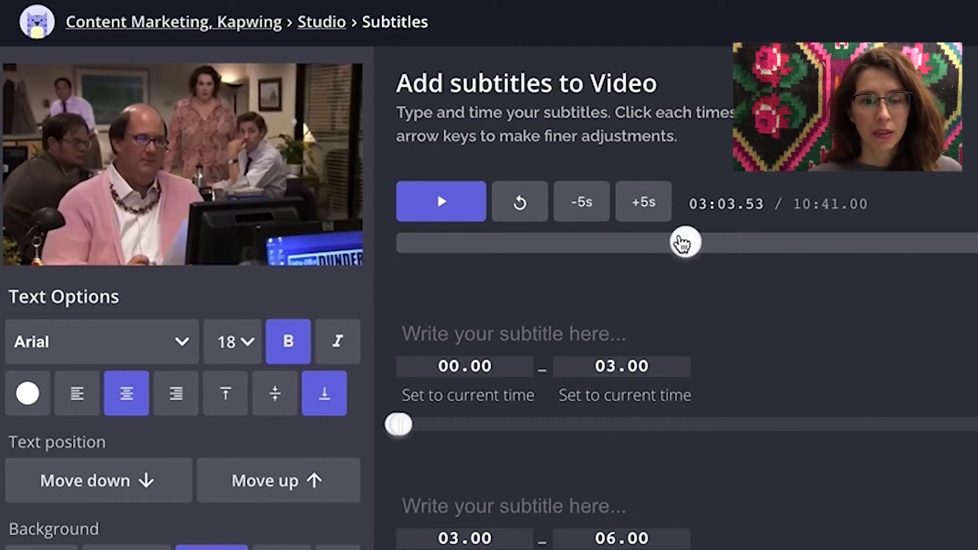
pyautogui.click(652, 402)
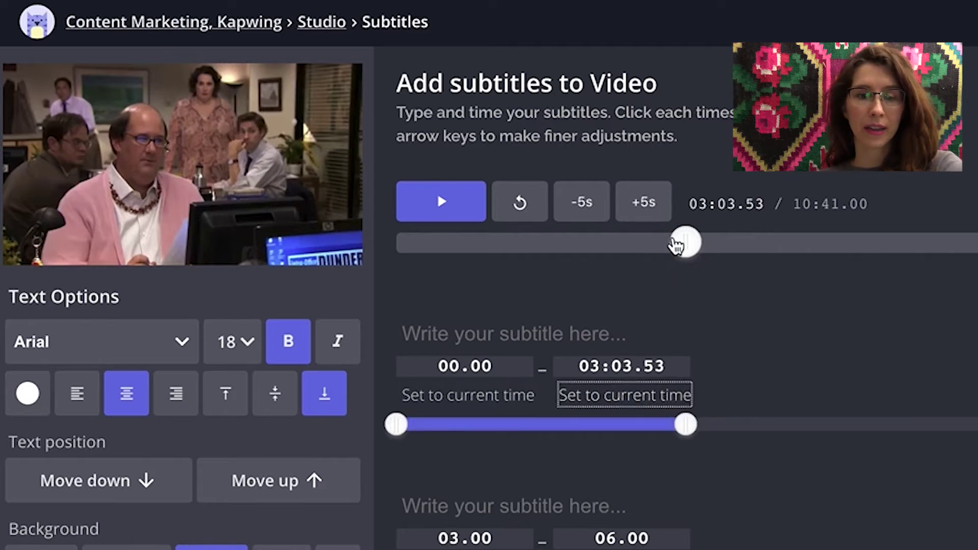
pyautogui.click(685, 247)
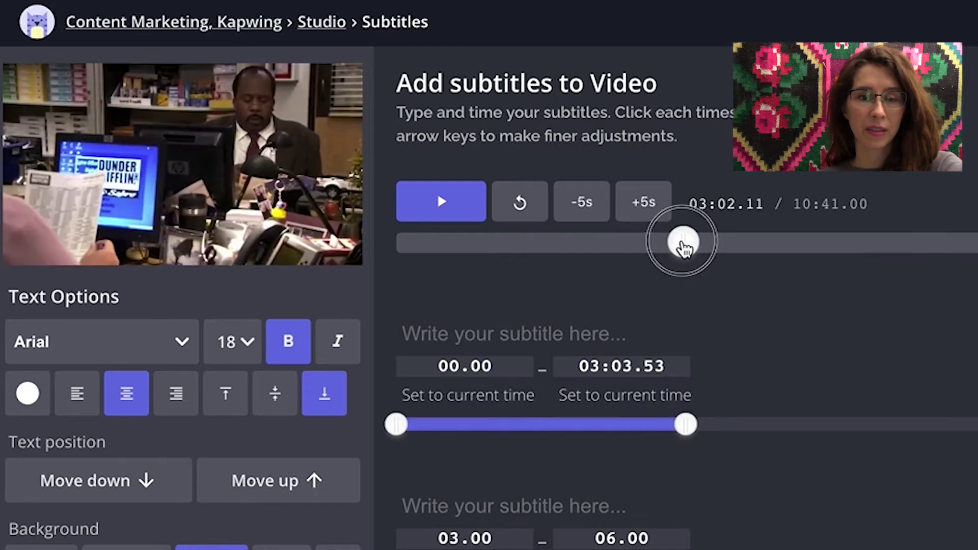
pyautogui.moveTo(683, 244); pyautogui.dragTo(680, 248)
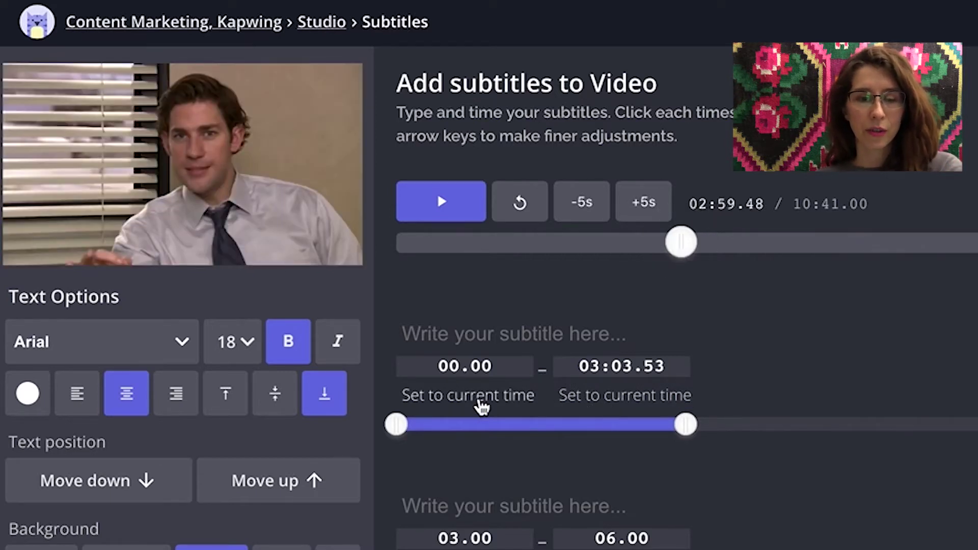
pyautogui.click(480, 402)
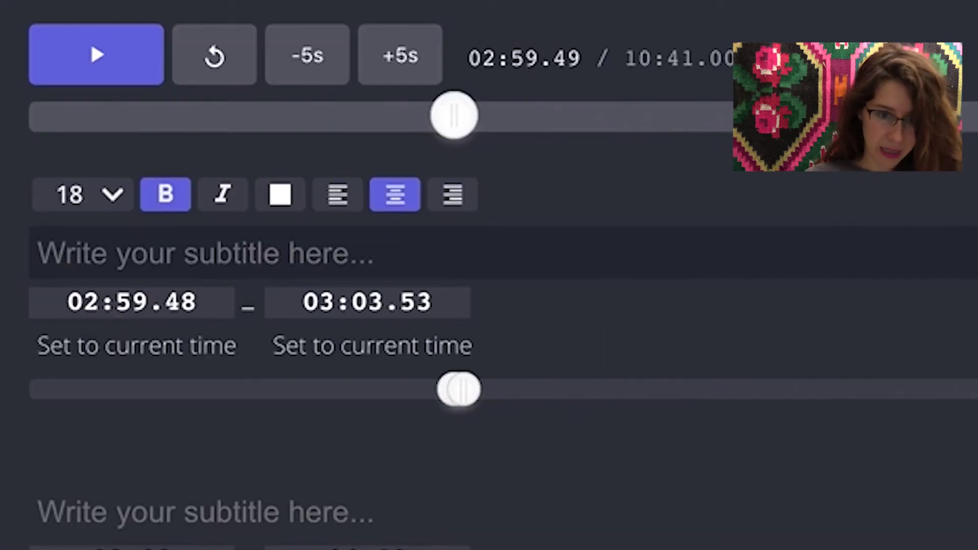
# - Enter 'What's a seven-letter word for "purse"?' as the first caption, correcting 'pusre' to 'purse'
pyautogui.write("What'")
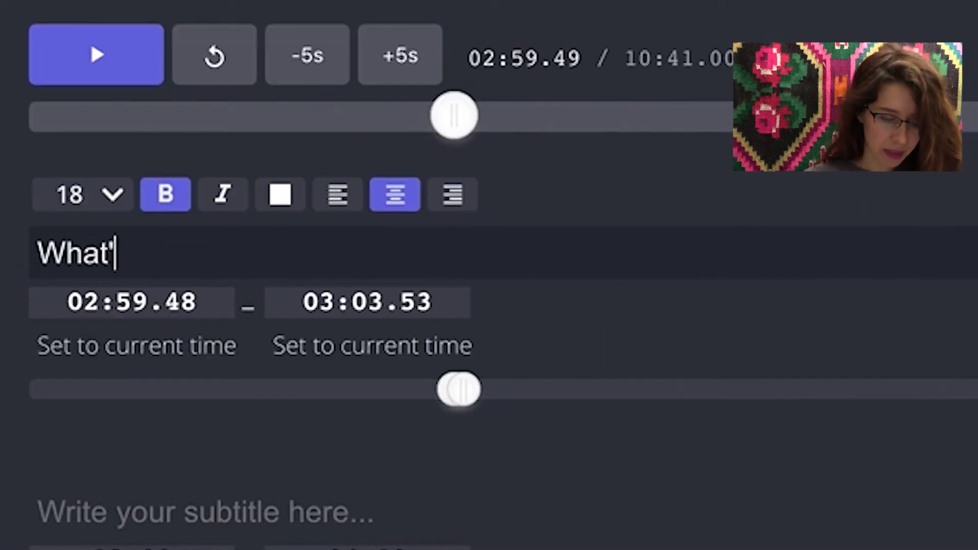
pyautogui.write('s a seven-letter word for')
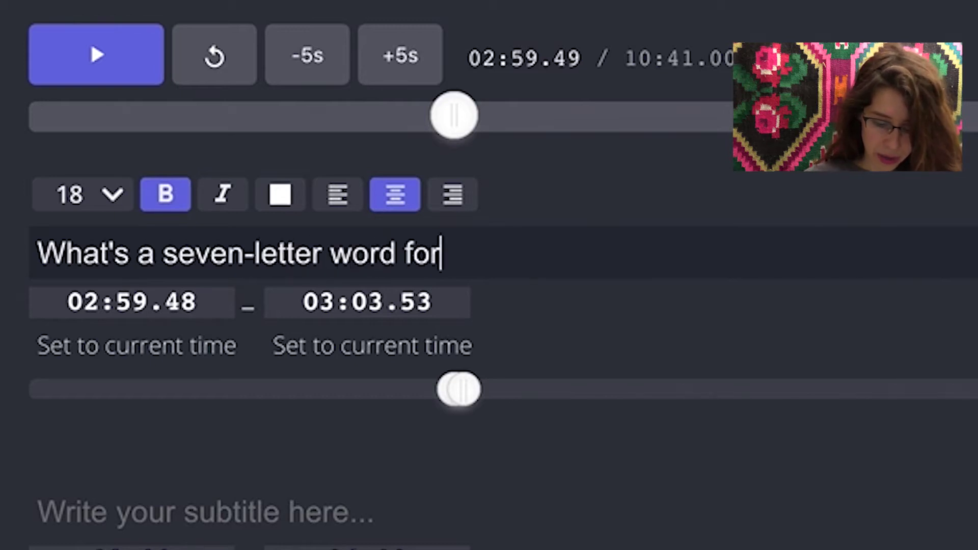
pyautogui.write(' "pusre')
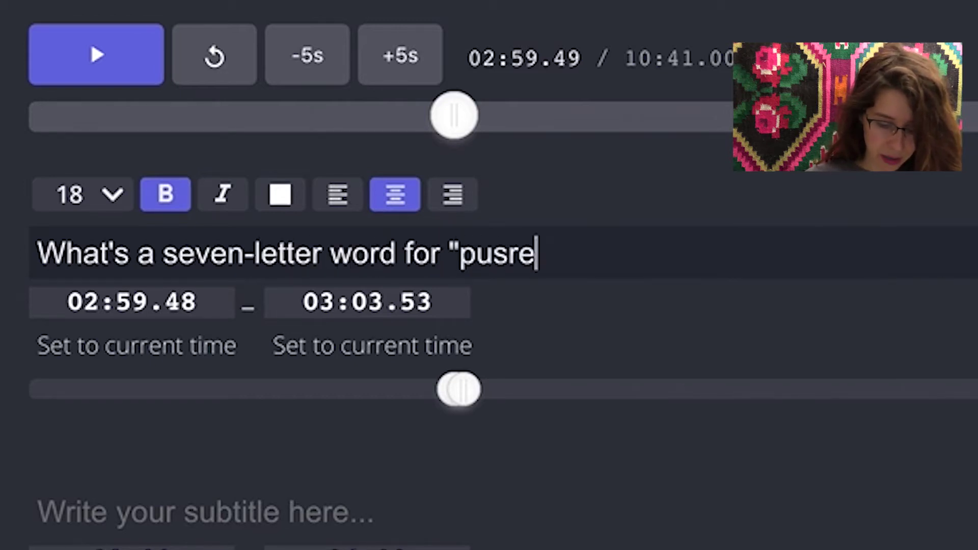
pyautogui.write('"?')
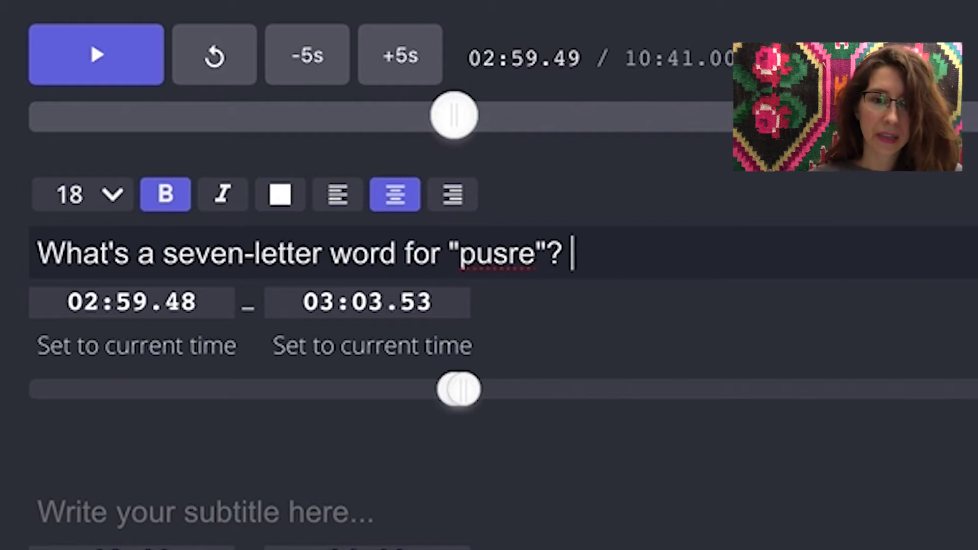
pyautogui.rightClick(498, 257)
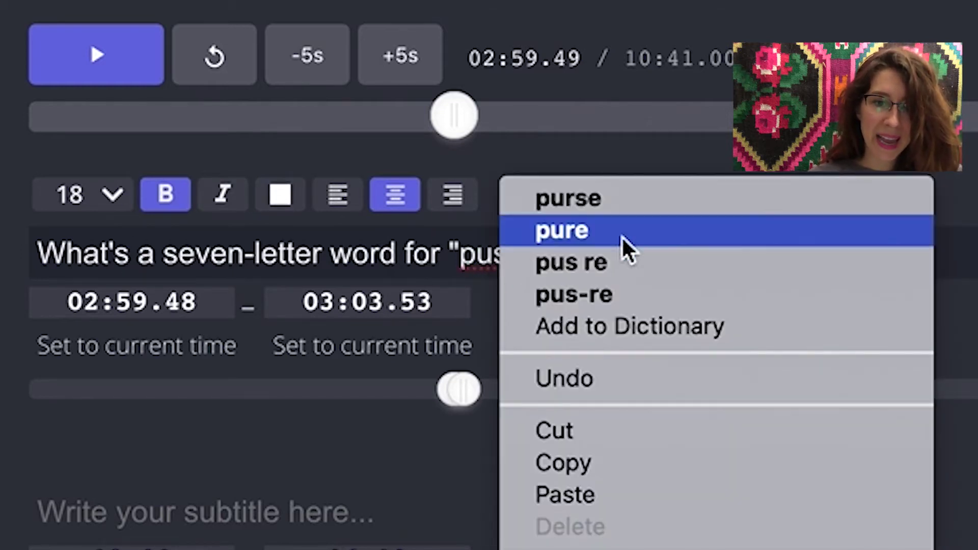
pyautogui.click(687, 204)
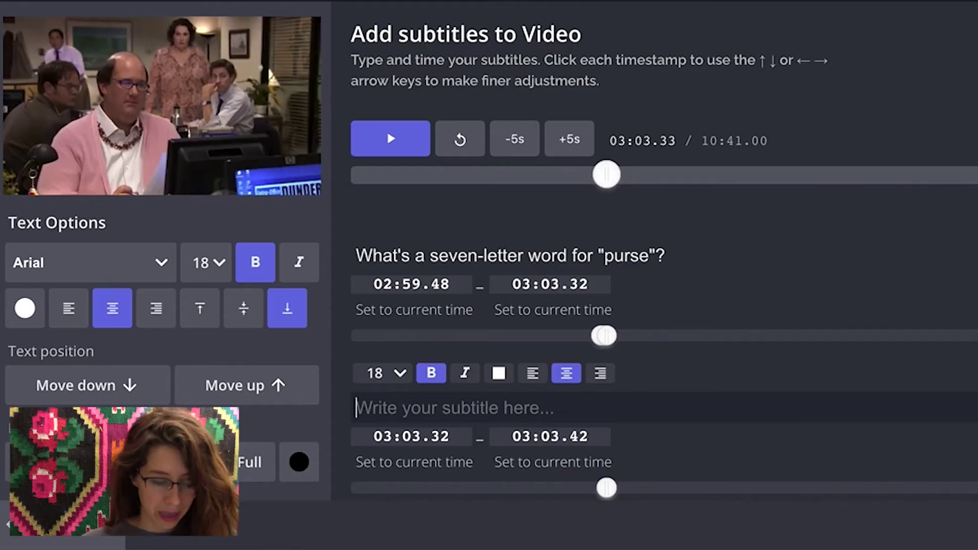
# - Type the second caption, spell-check it to 'Satchel.', and colour its text red
pyautogui.write('S')
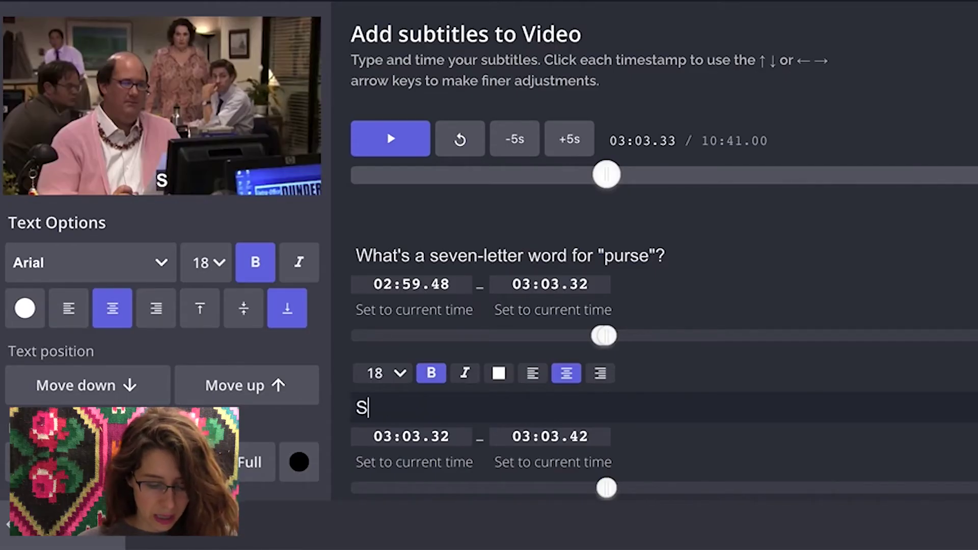
pyautogui.write('athcelle')
pyautogui.press('BackSpace')
pyautogui.press('BackSpace')
pyautogui.press('BackSpace')
pyautogui.press('BackSpace')
pyautogui.press('BackSpace')
pyautogui.press('BackSpace')
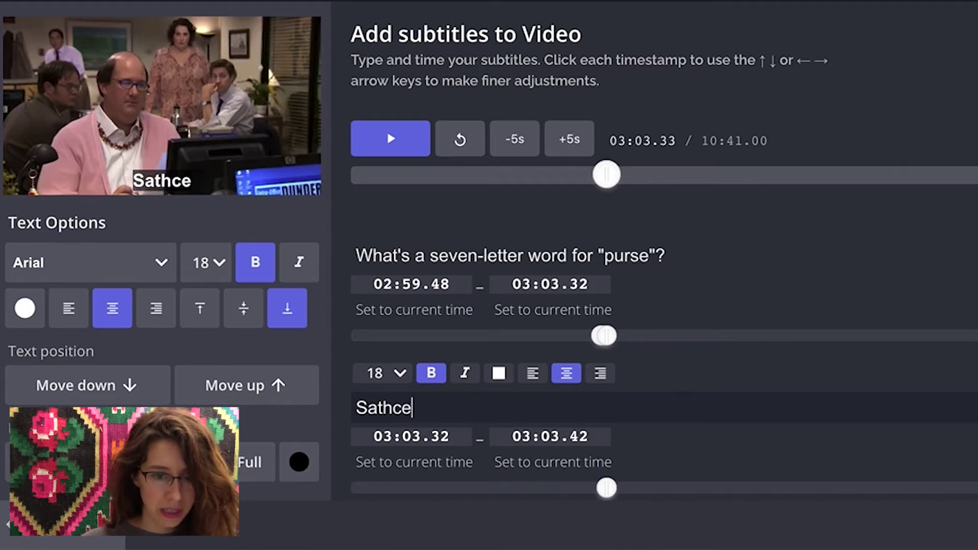
pyautogui.write('che')
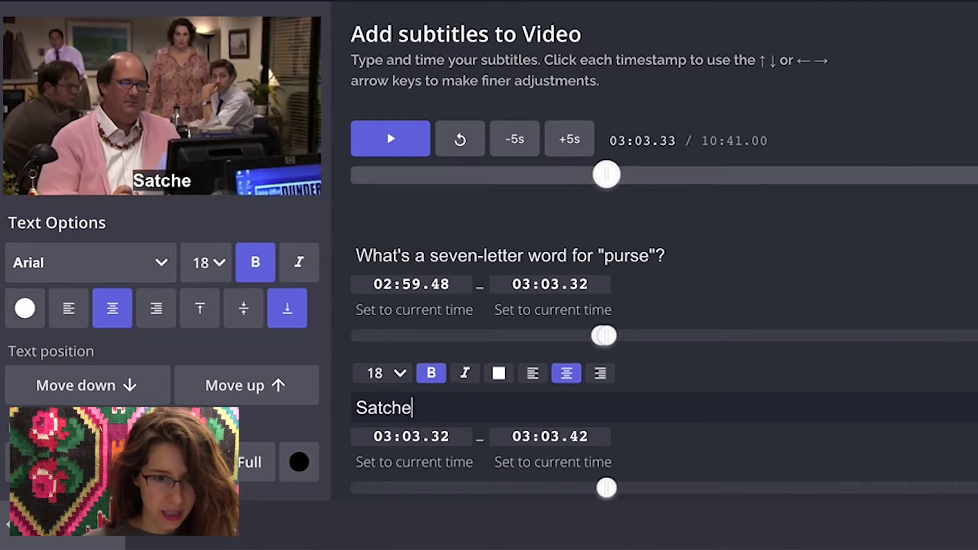
pyautogui.write('lle.')
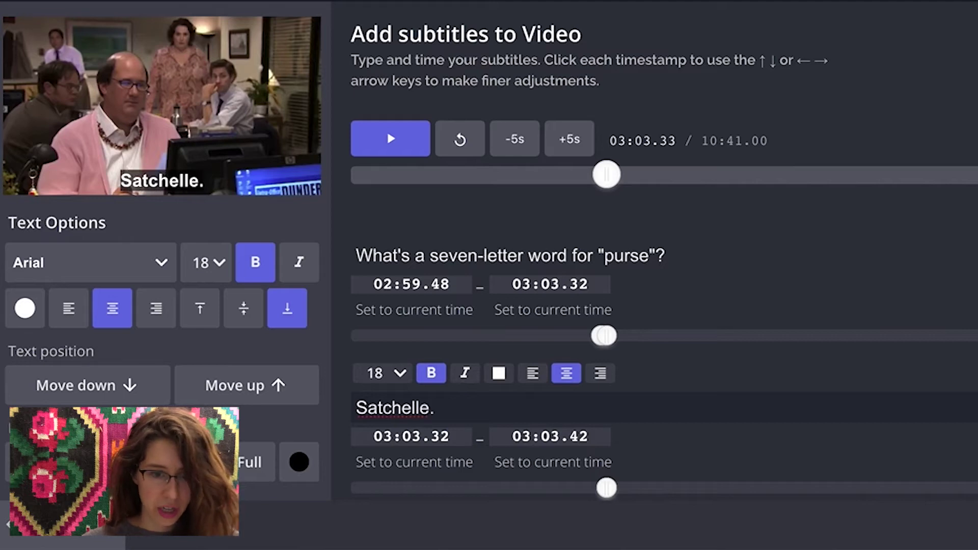
pyautogui.rightClick(371, 403)
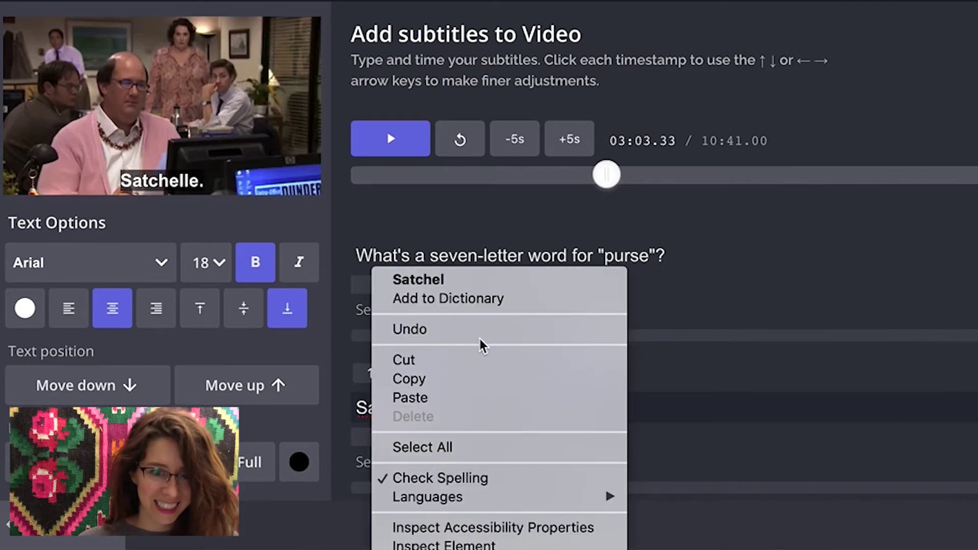
pyautogui.click(524, 282)
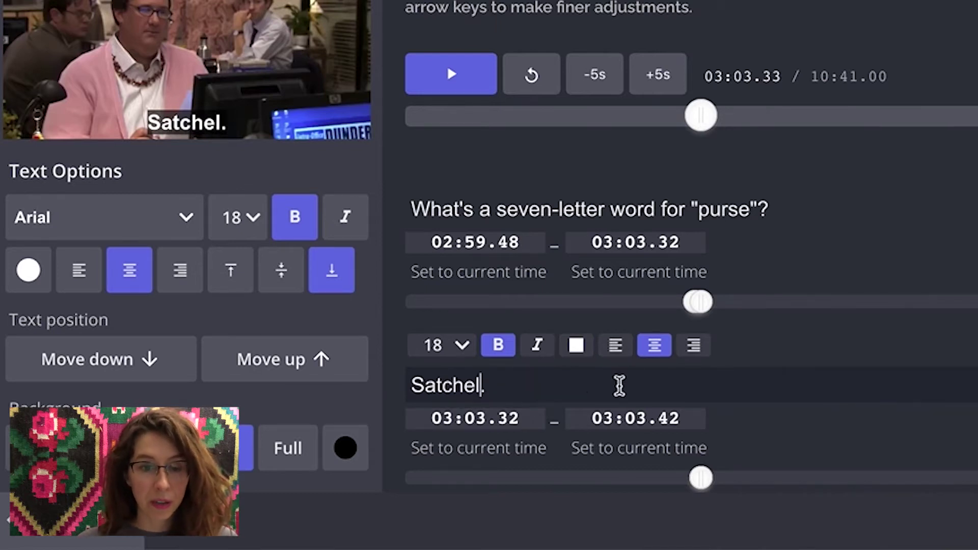
pyautogui.click(577, 355)
pyautogui.click(673, 177)
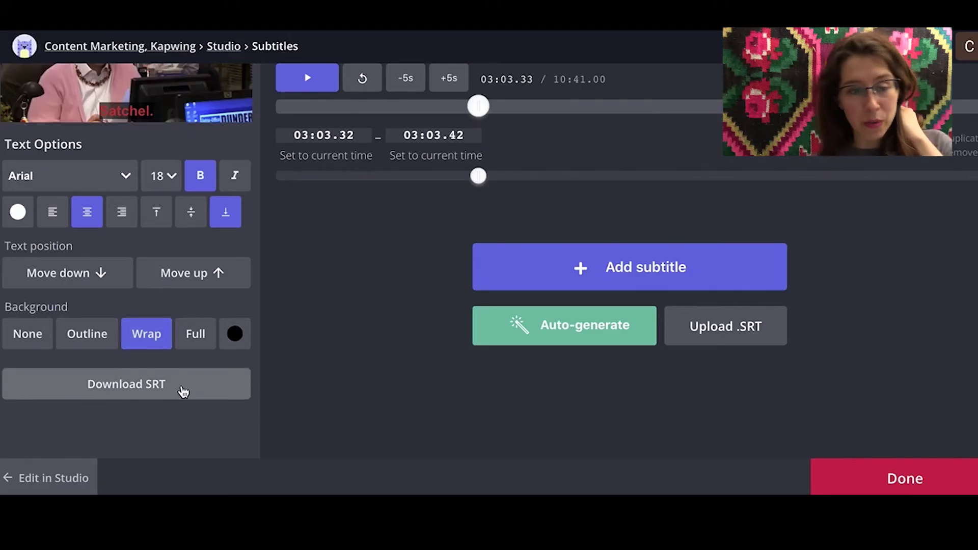
# - Close the subtitle editor with Done to return to the Studio Draft
pyautogui.scroll(1, 183, 391)
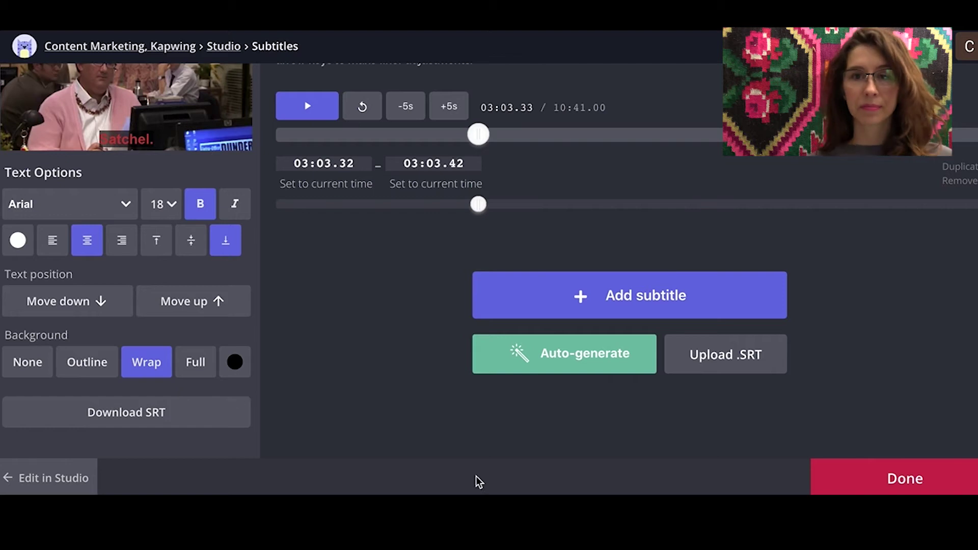
pyautogui.click(923, 488)
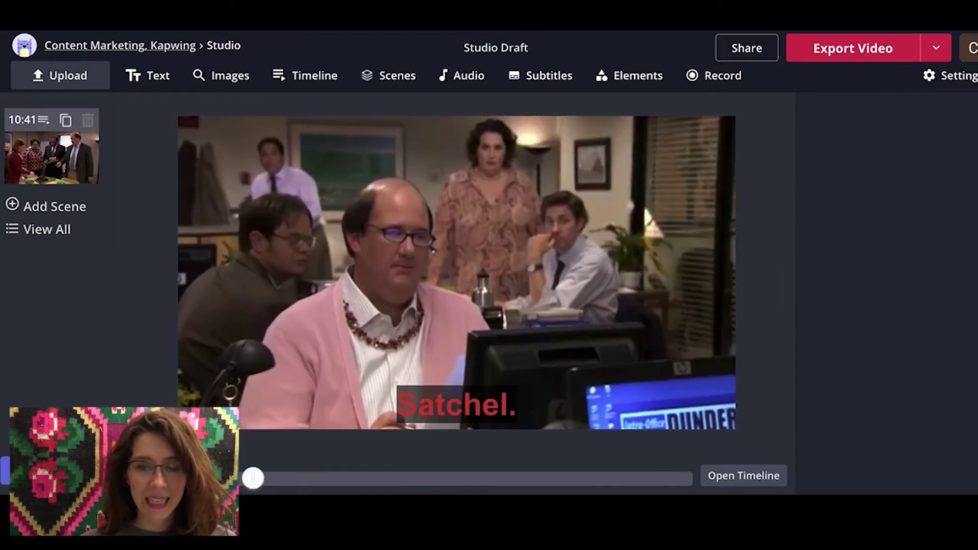
# - Select the clip, check output settings without changes, and export the subtitled video
pyautogui.click(684, 172)
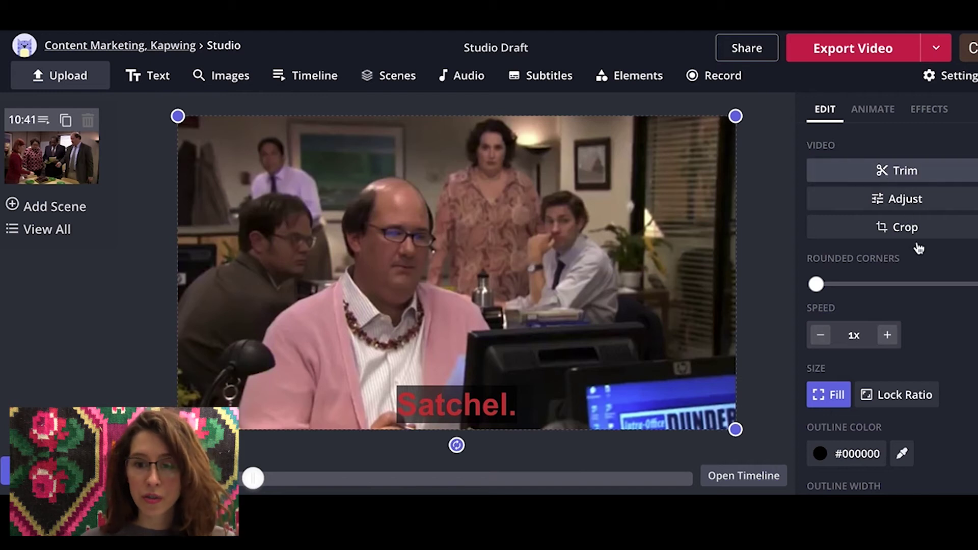
pyautogui.scroll(-5, 899, 274)
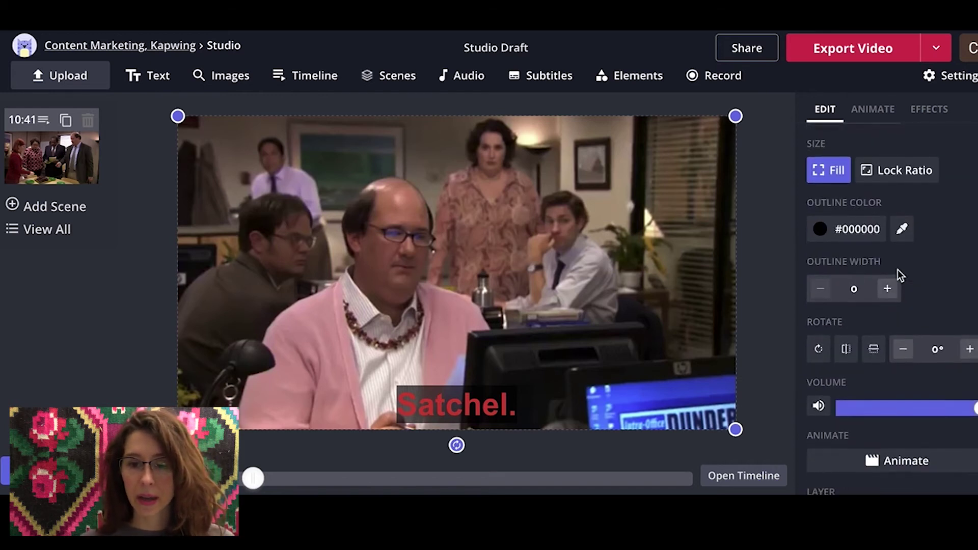
pyautogui.scroll(5, 899, 274)
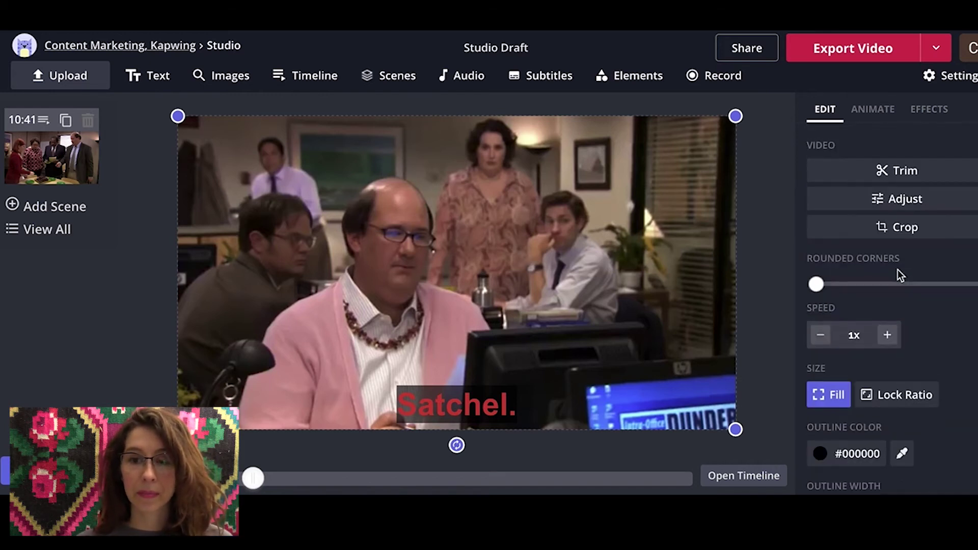
pyautogui.click(958, 77)
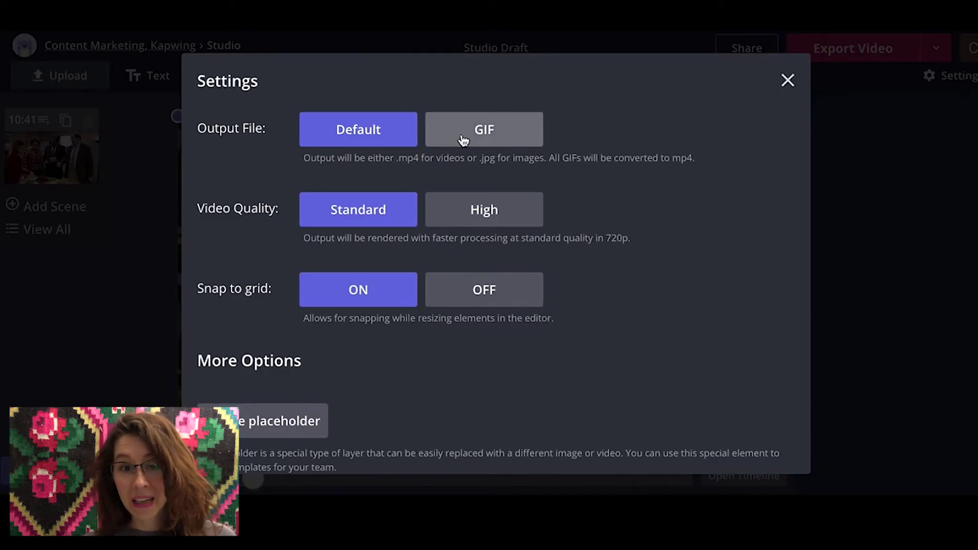
pyautogui.click(788, 81)
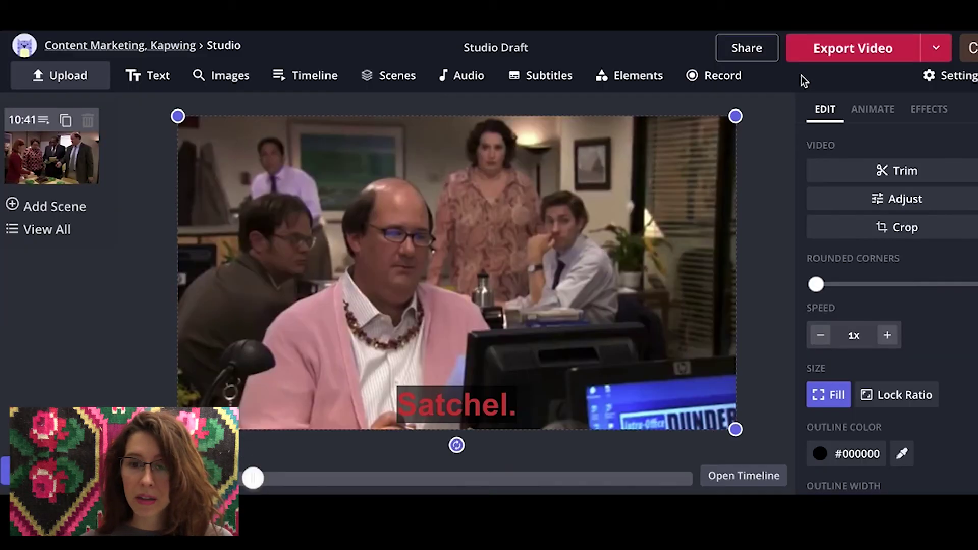
pyautogui.click(855, 51)
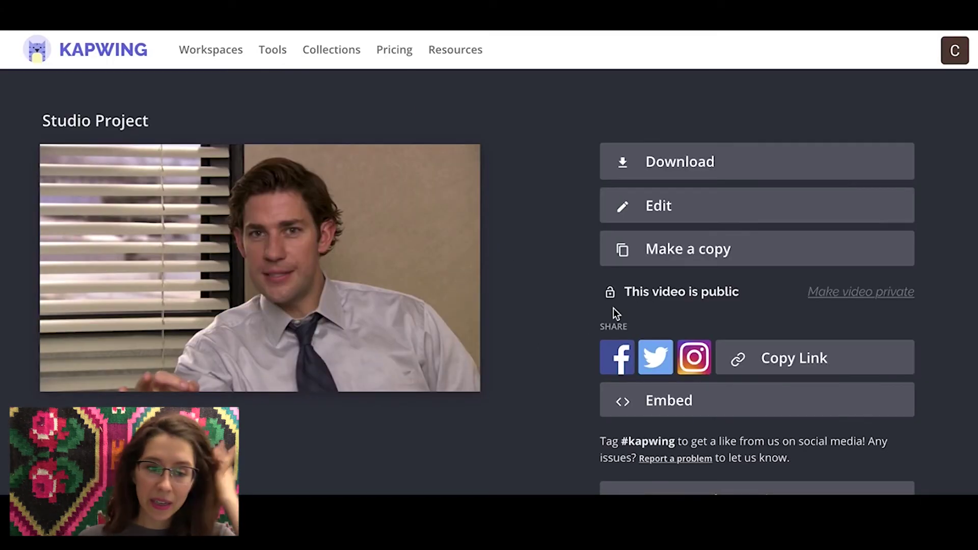
# - Wait for the exported video to appear on the public Studio Project page
pyautogui.moveTo(127, 365)
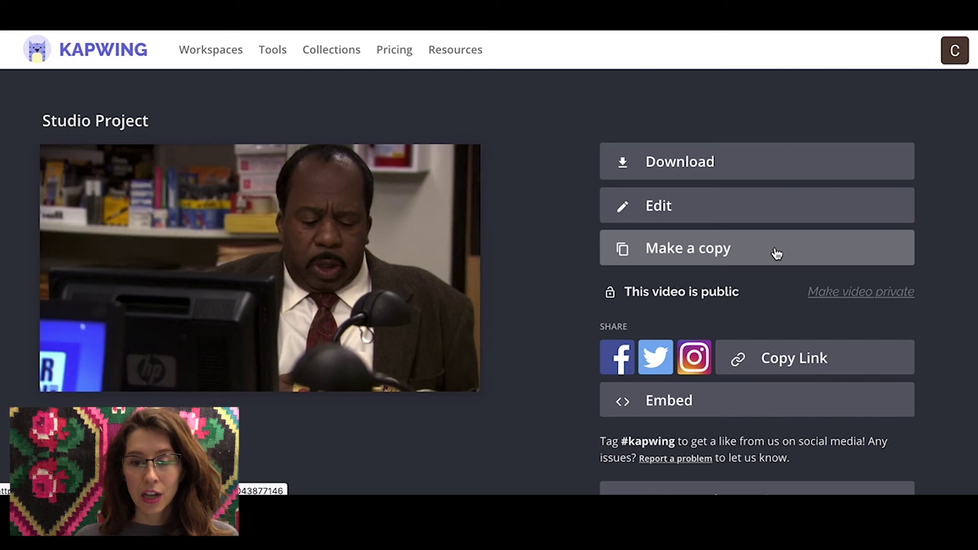
# - Copy the public share link to the exported 'Studio Project' video from the Share Content dialog
pyautogui.click(813, 362)
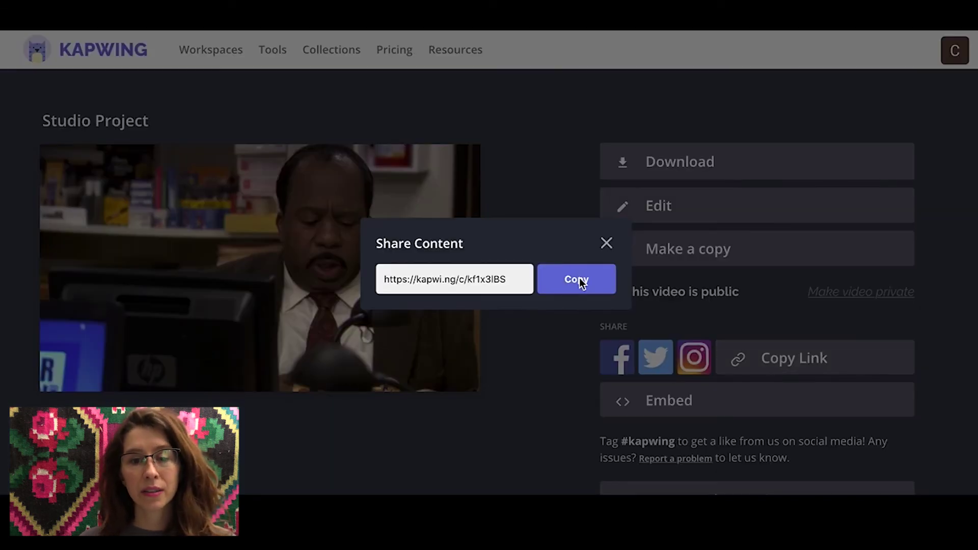
pyautogui.click(607, 244)
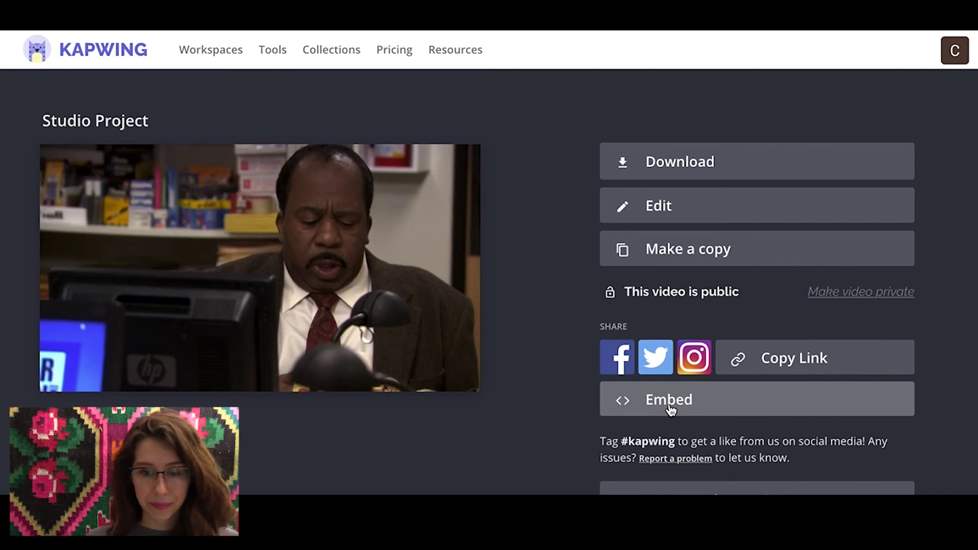
pyautogui.scroll(-8, 526, 406)
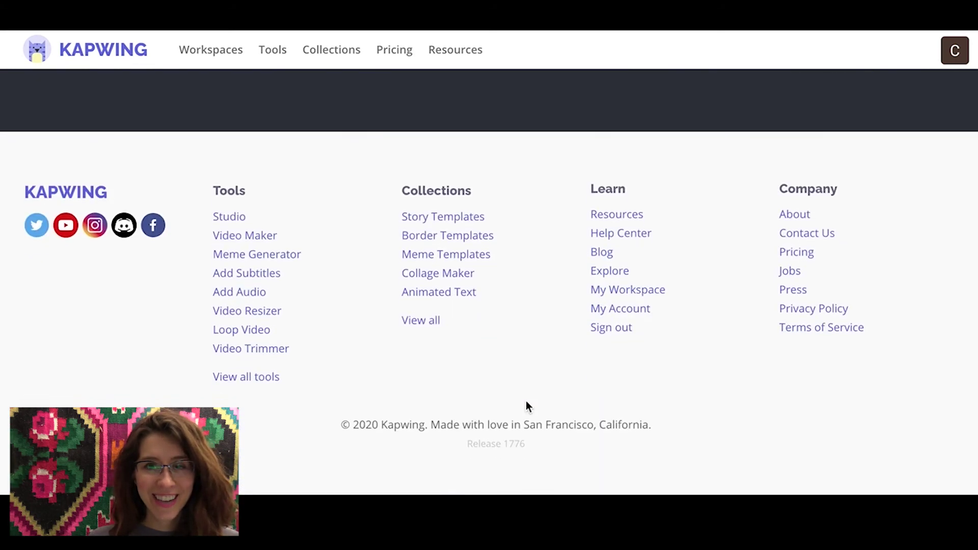
pyautogui.scroll(10, 527, 403)
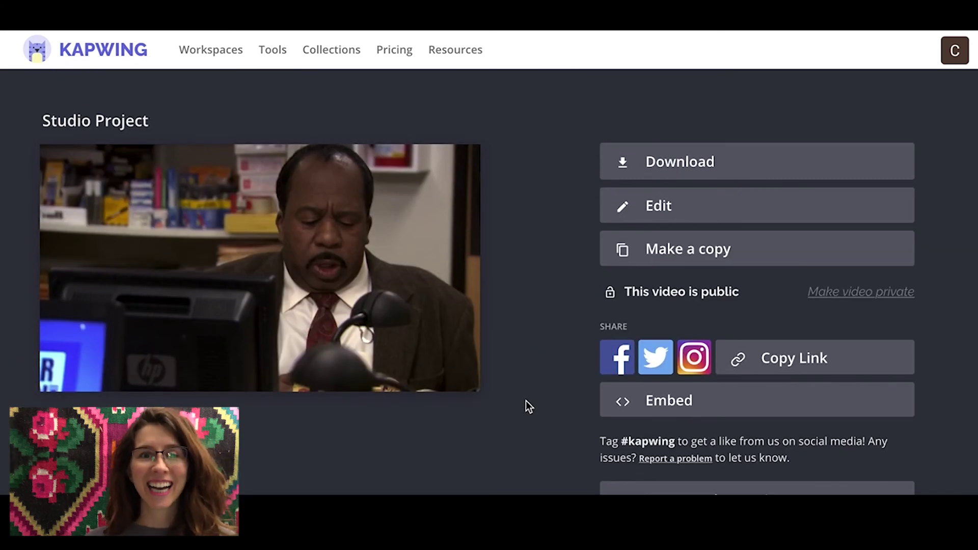